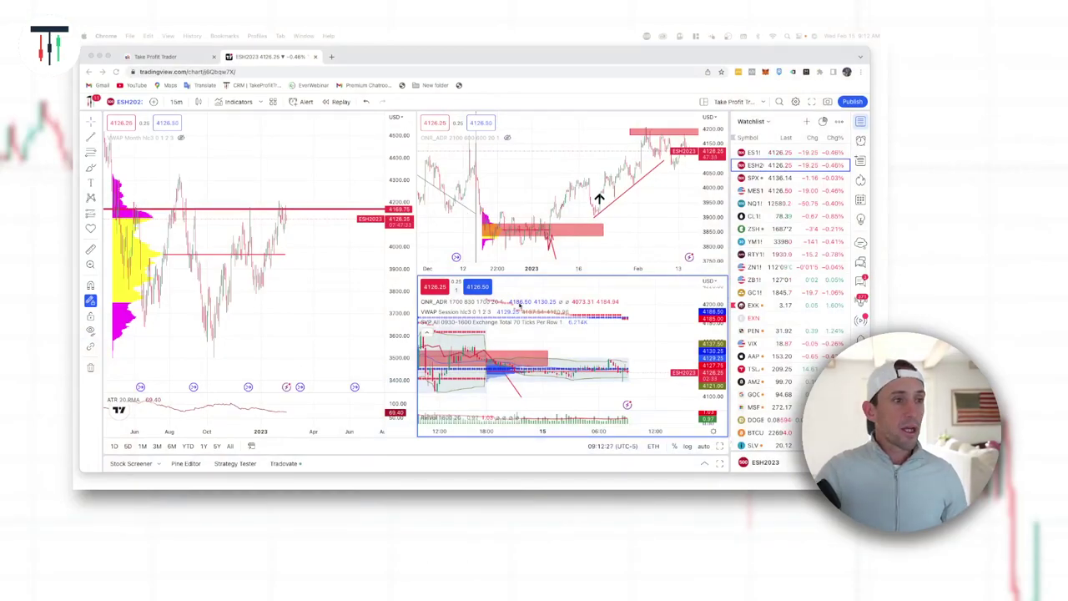
- Zoom the lower 15-minute ES chart pane
scroll(519, 305, down, 3)
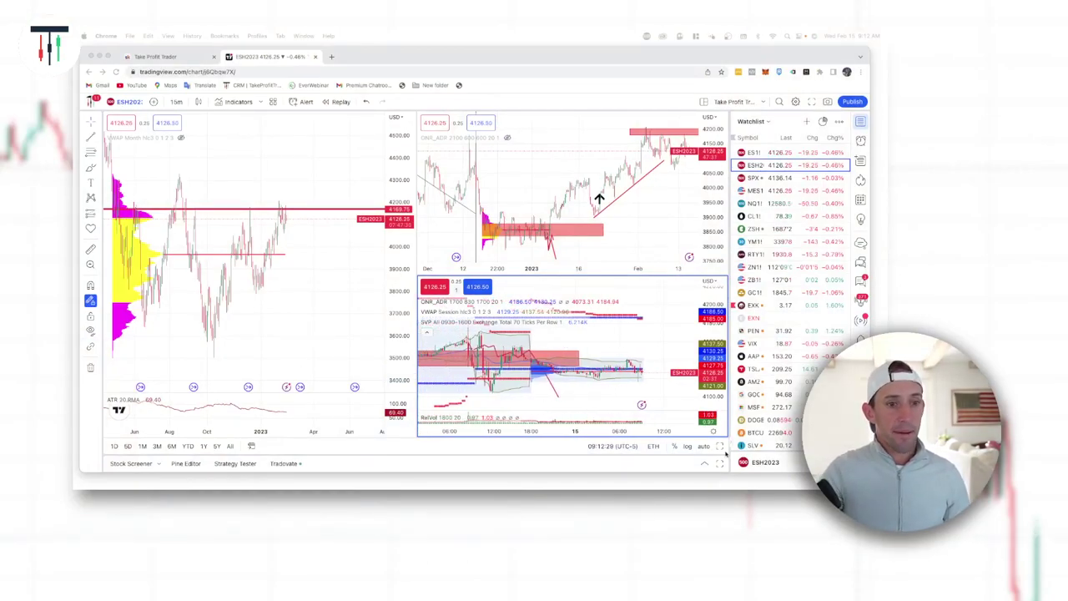
- Maximize the 15-minute ES chart and delete its red shaded rectangle zone
key(alt+Return)
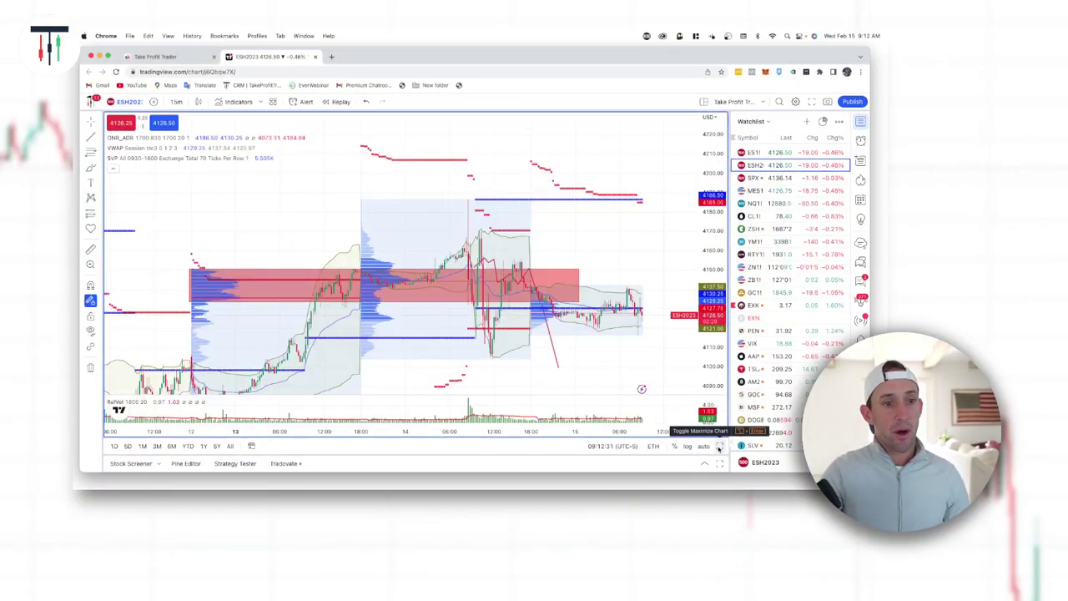
scroll(517, 312, up, 3)
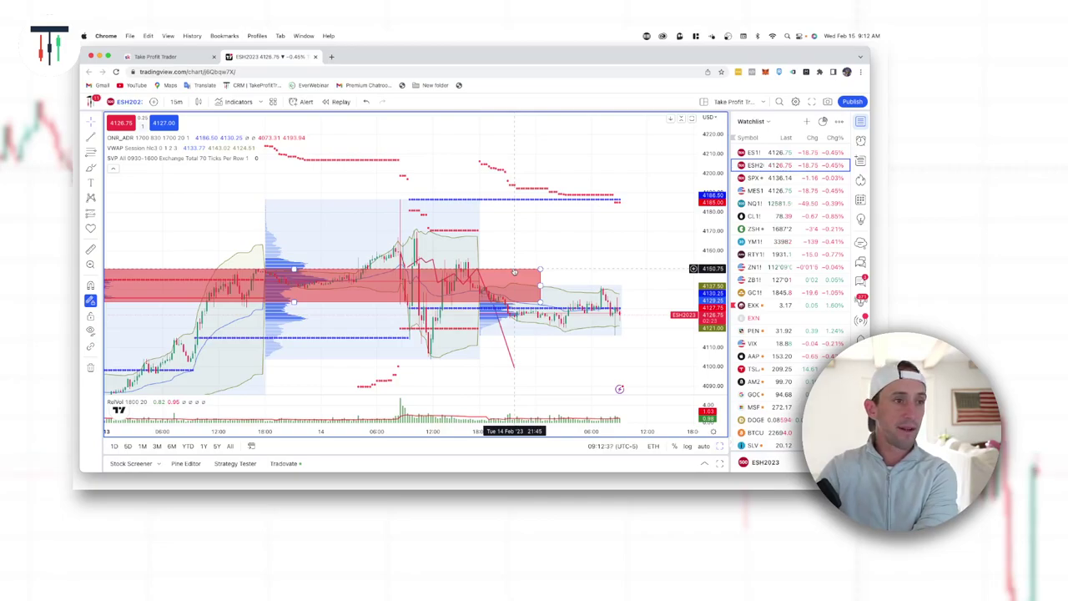
click(514, 272)
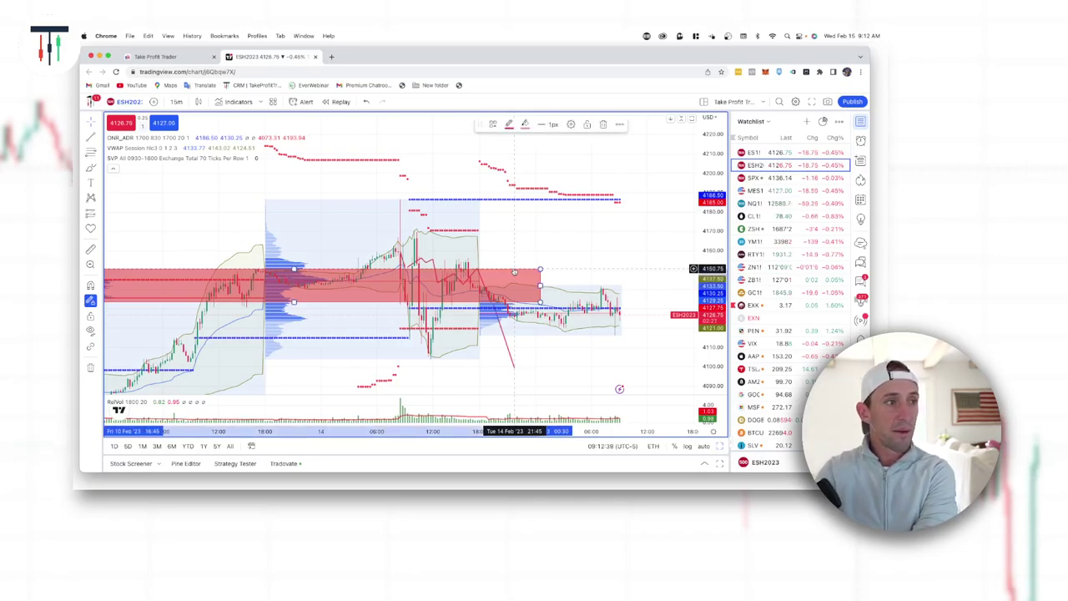
key(Delete)
scroll(384, 298, right, 5)
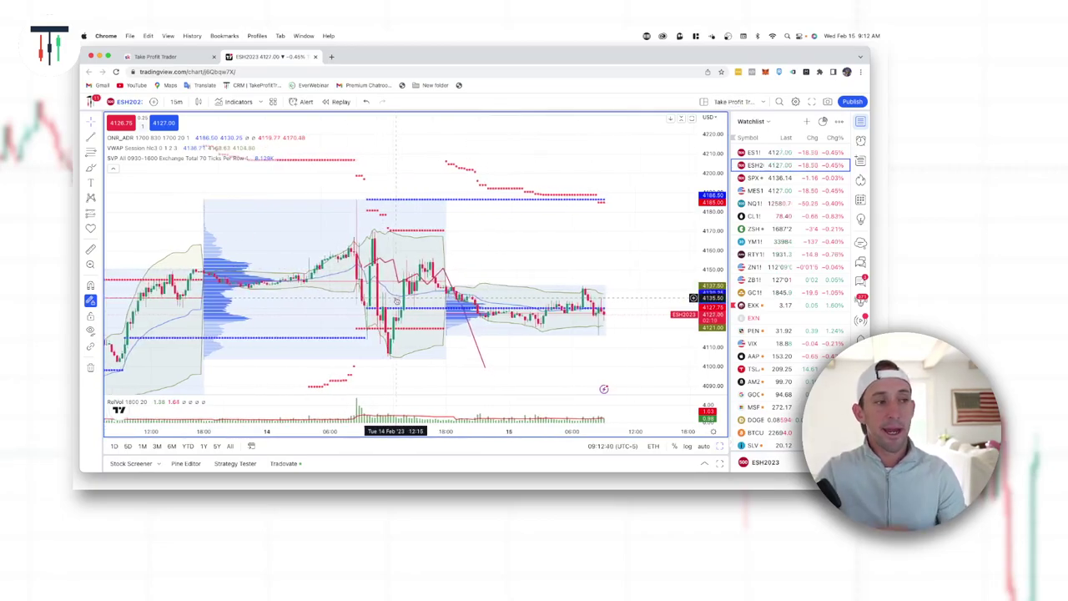
scroll(396, 297, left, 5)
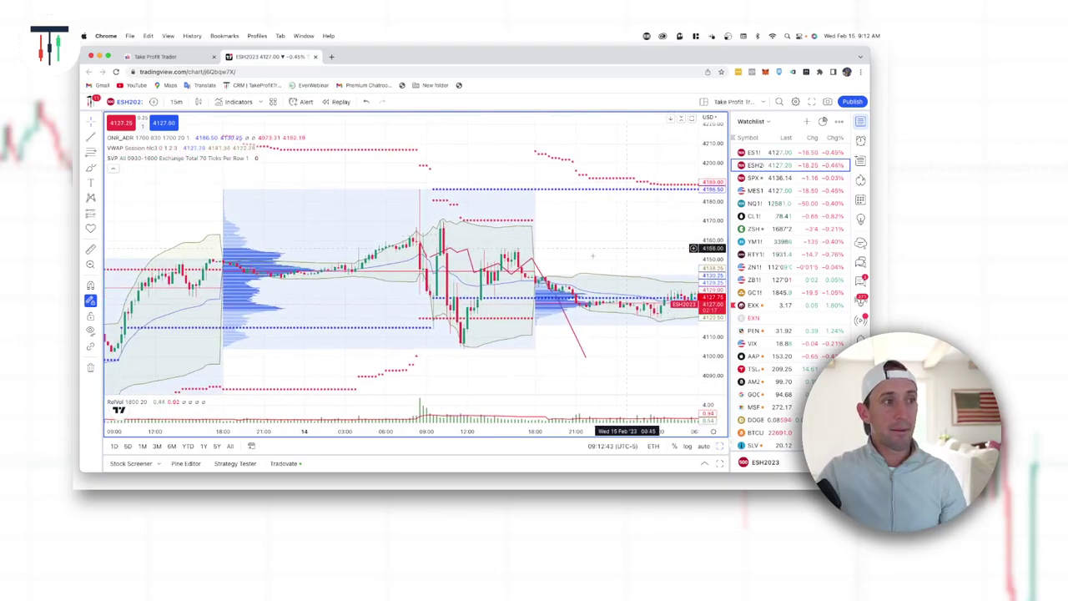
scroll(407, 290, right, 5)
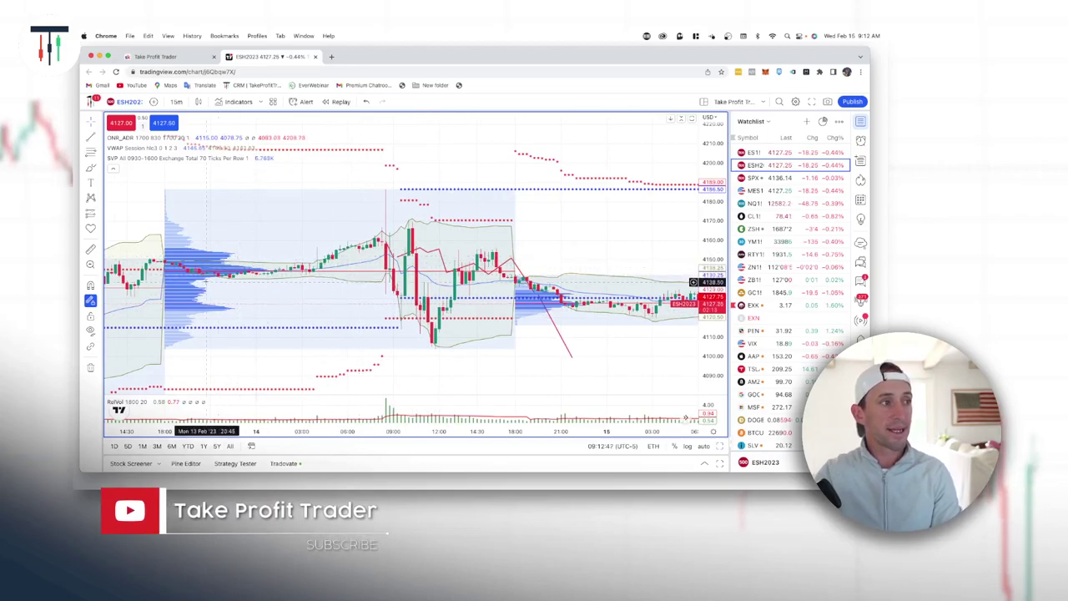
scroll(218, 266, right, 2)
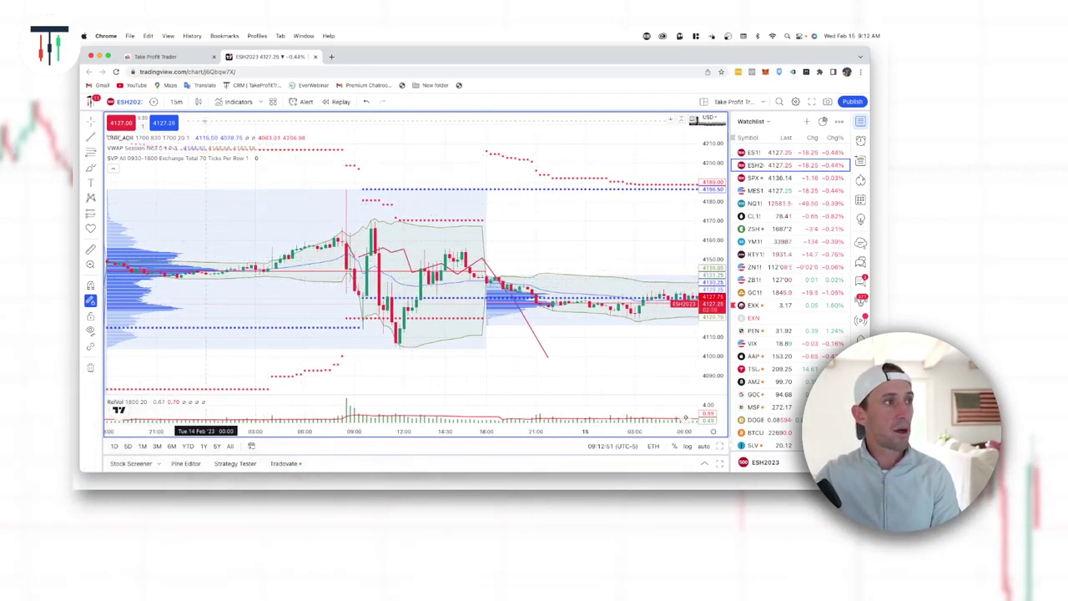
- Hide the ONH_ADR indicator's level lines, then pan and zoom to review both sessions
click(197, 136)
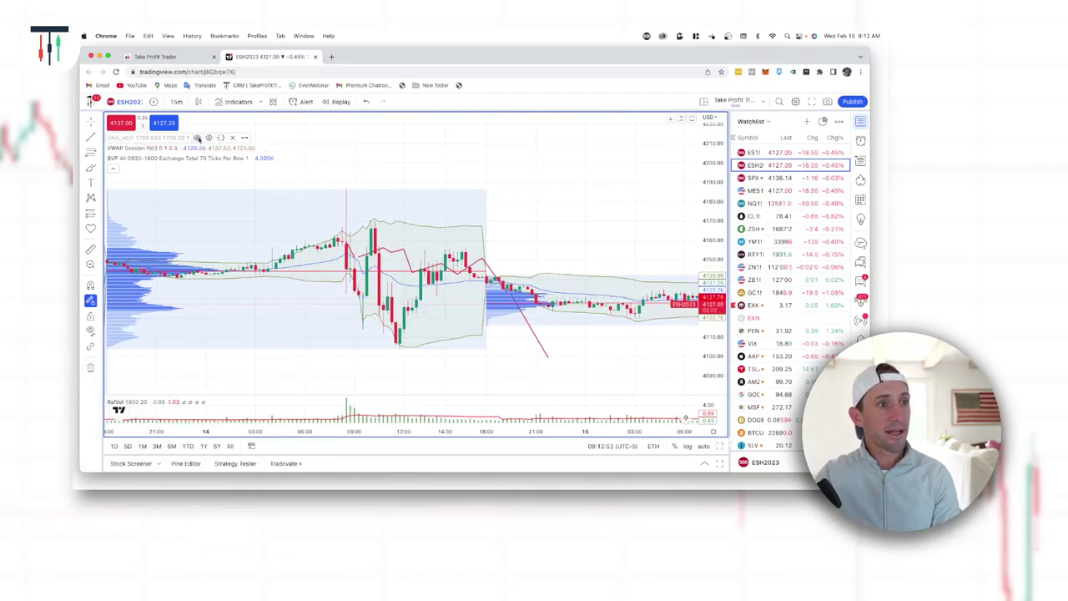
click(198, 137)
click(197, 137)
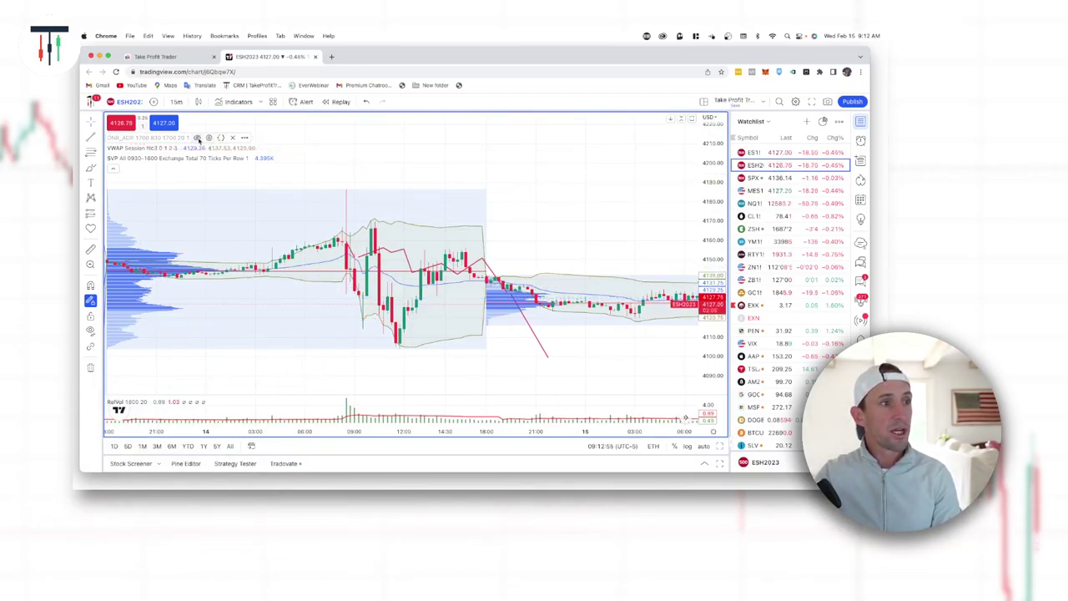
scroll(387, 225, right, 5)
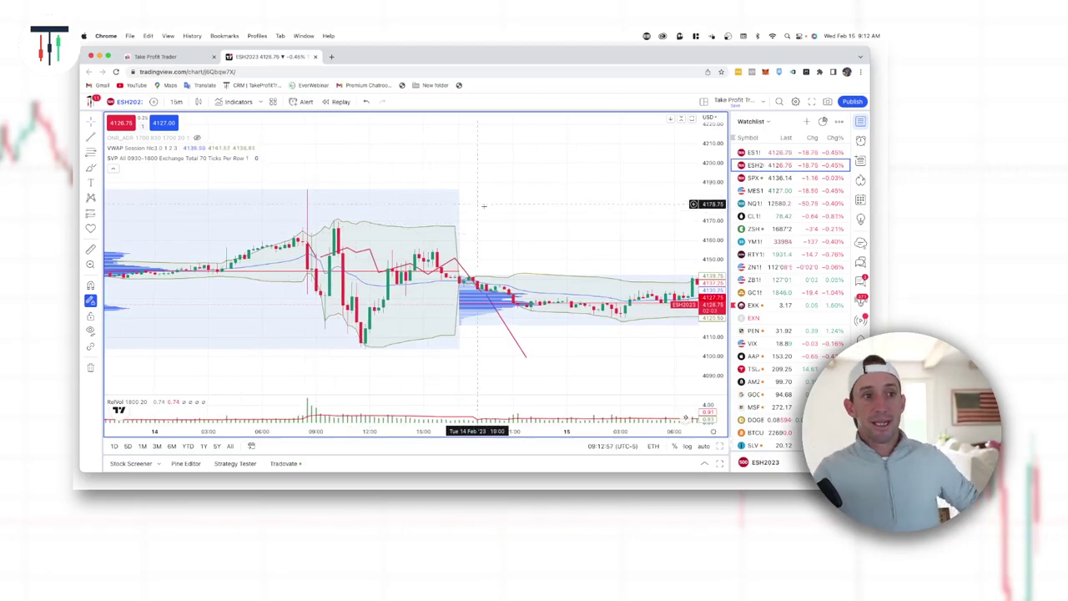
scroll(387, 225, left, 5)
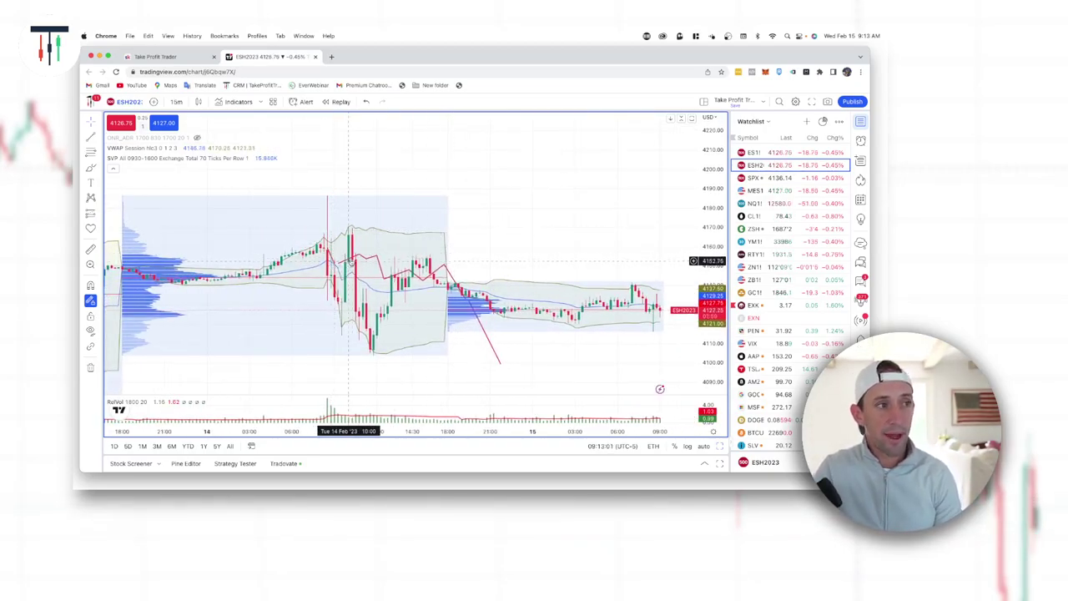
drag(349, 260, 433, 276)
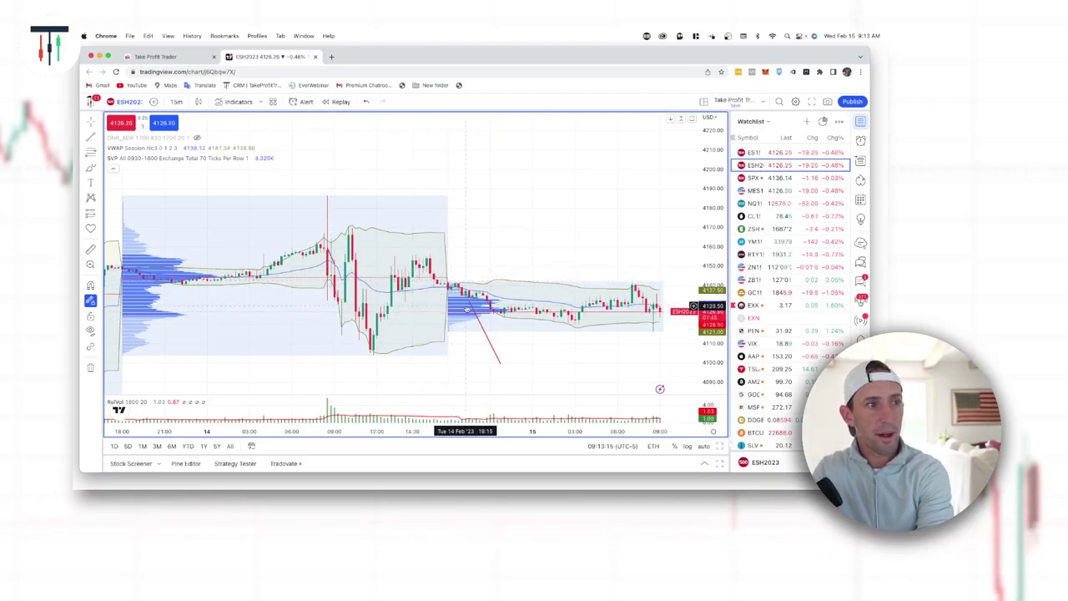
scroll(525, 332, up, 3)
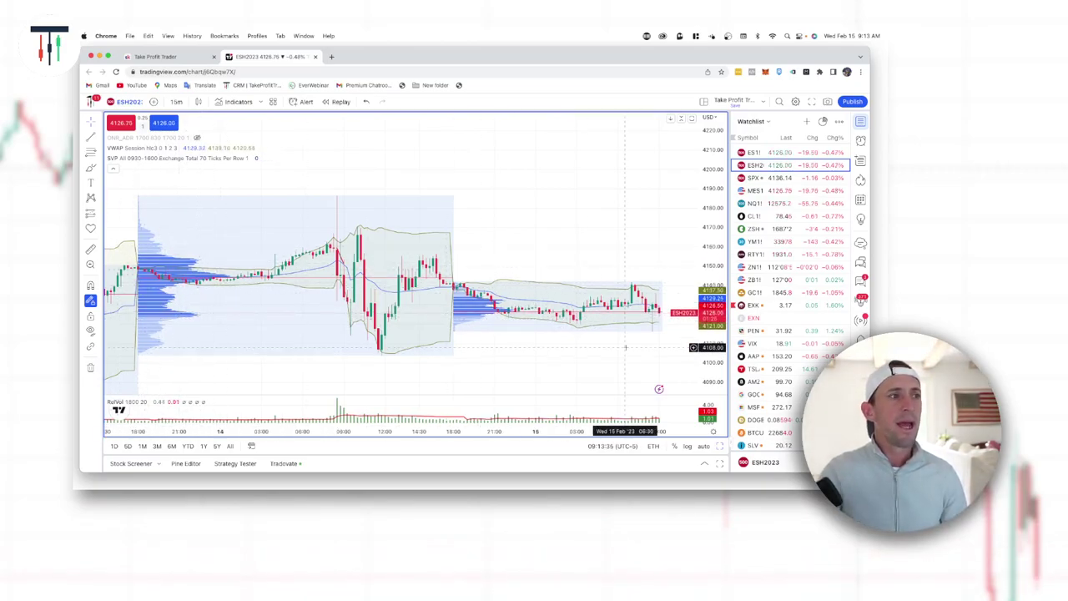
scroll(659, 329, right, 3)
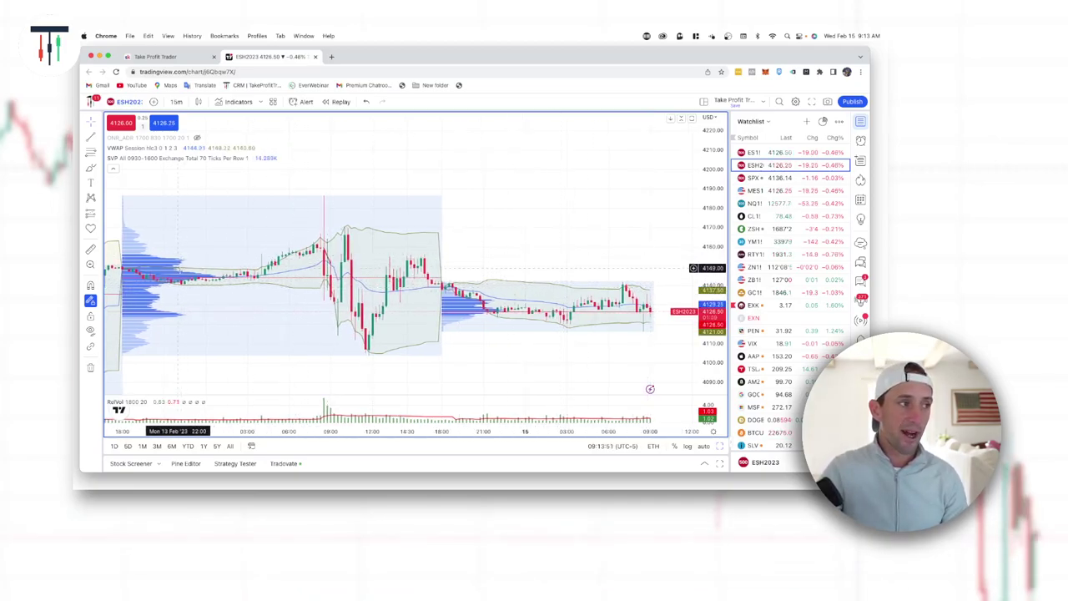
- Restore the three-chart layout and maximize the top-right 4-hour ES chart
click(719, 447)
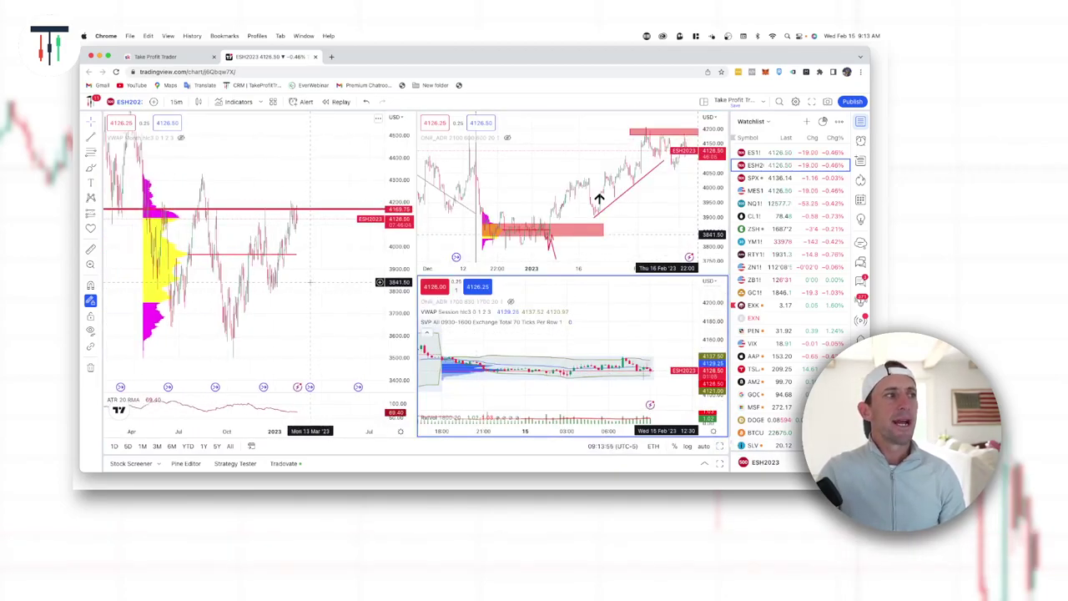
click(140, 244)
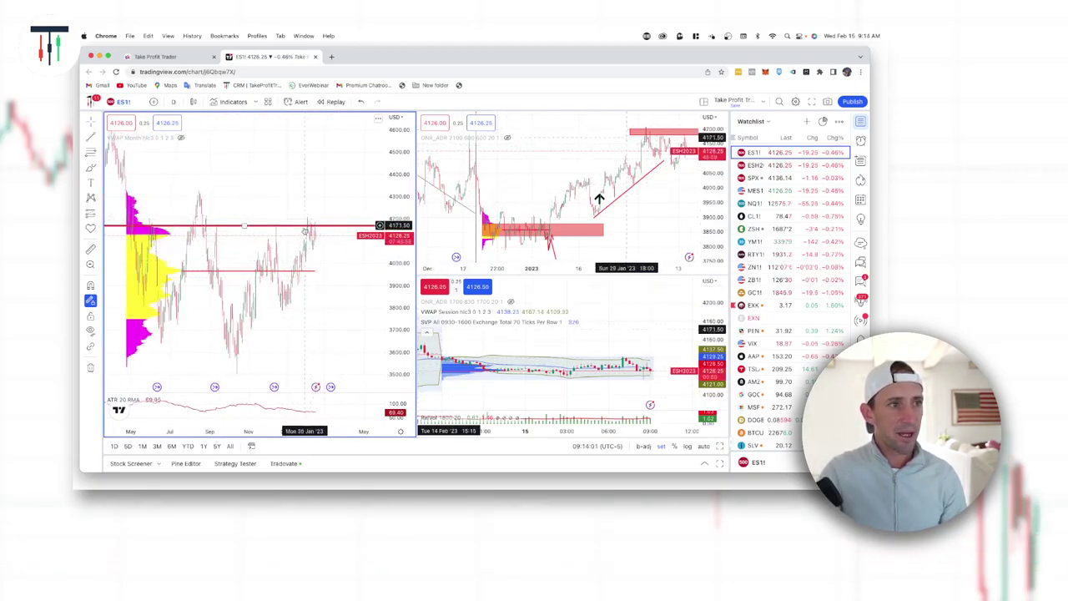
click(622, 222)
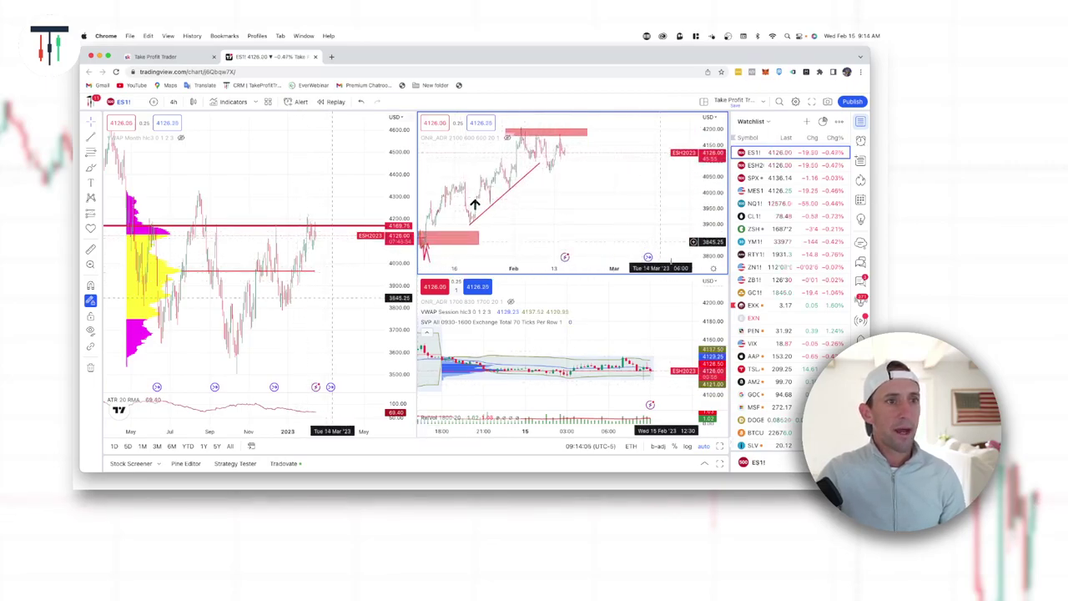
click(723, 447)
- Choose Fixed Range Volume Profile from the favorite indicators list
scroll(573, 250, right, 5)
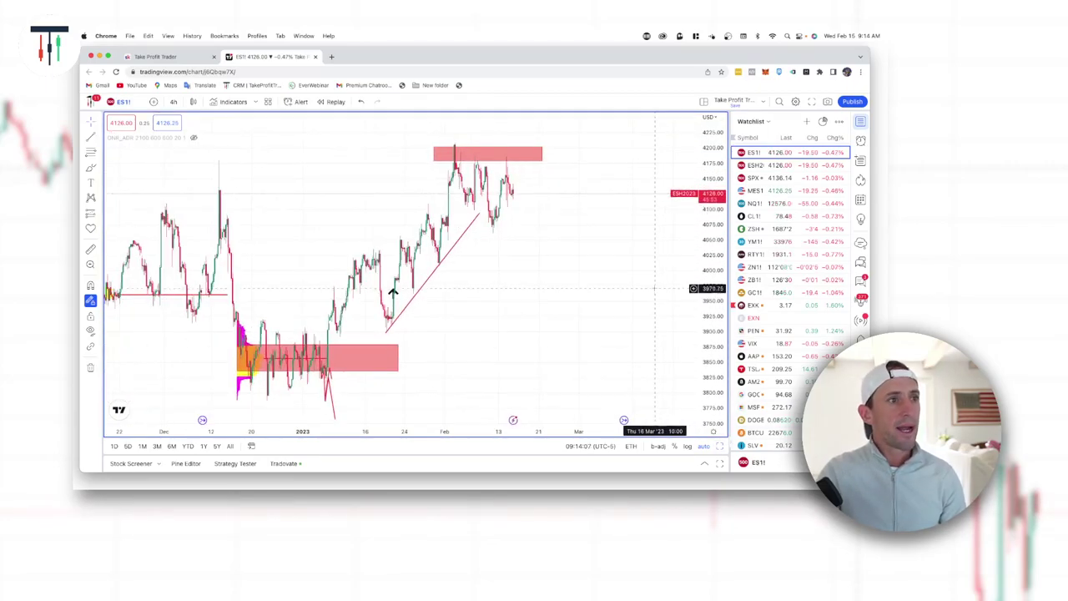
scroll(276, 189, right, 2)
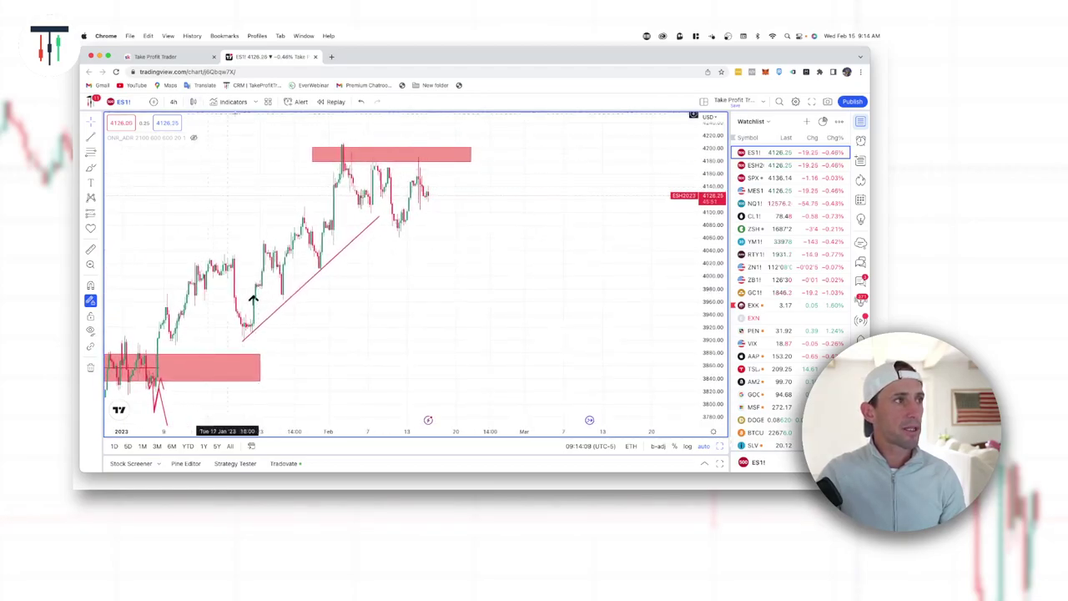
click(257, 102)
click(262, 132)
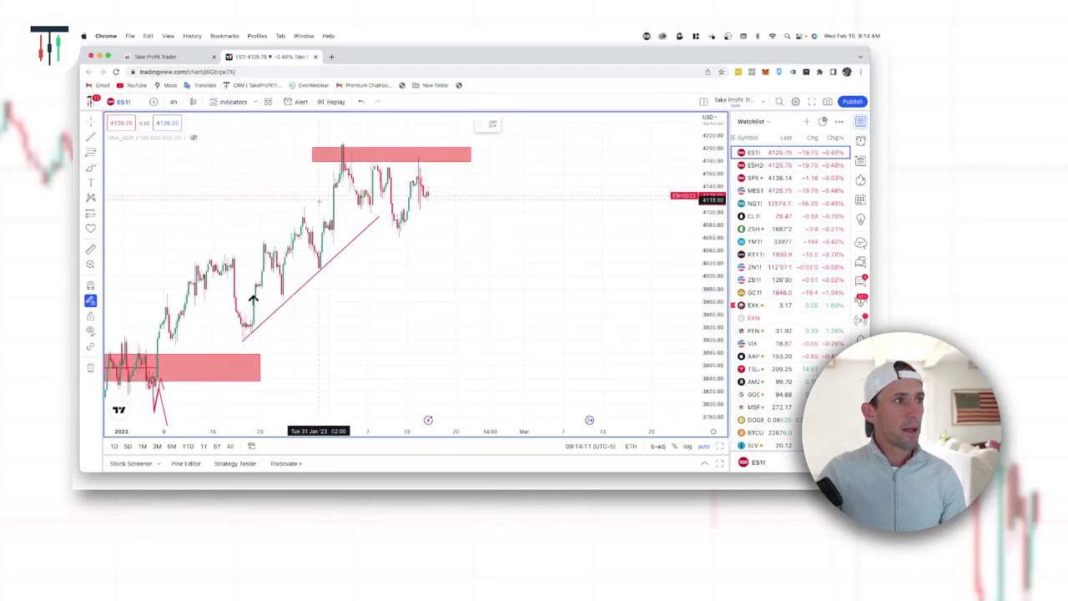
- Anchor the volume profile from the Feb 1 bar to the Feb 15 bar and zoom to review it
click(331, 200)
click(427, 202)
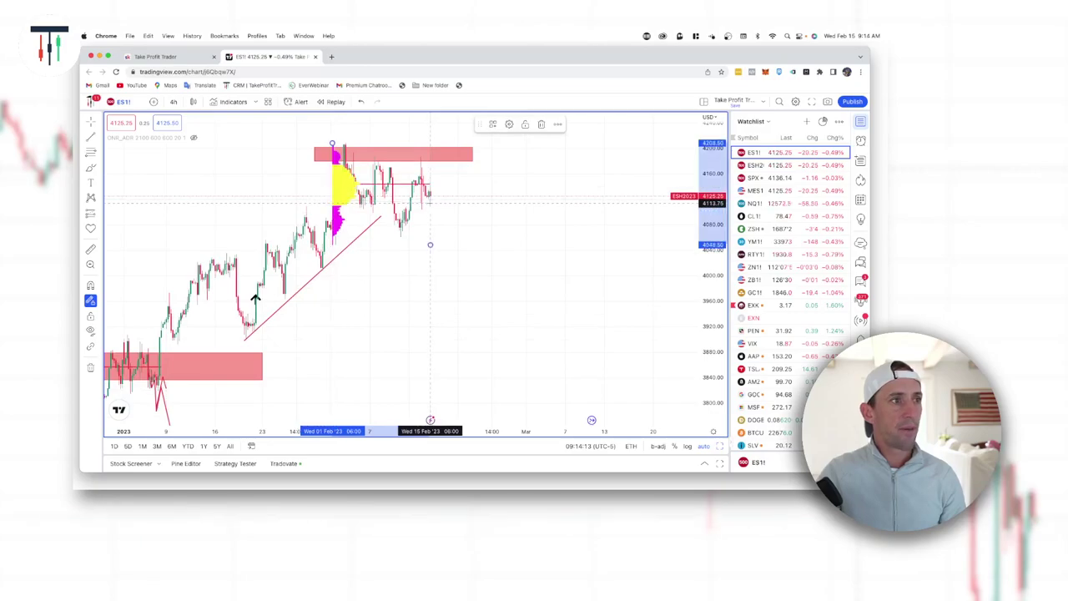
scroll(351, 205, down, 5)
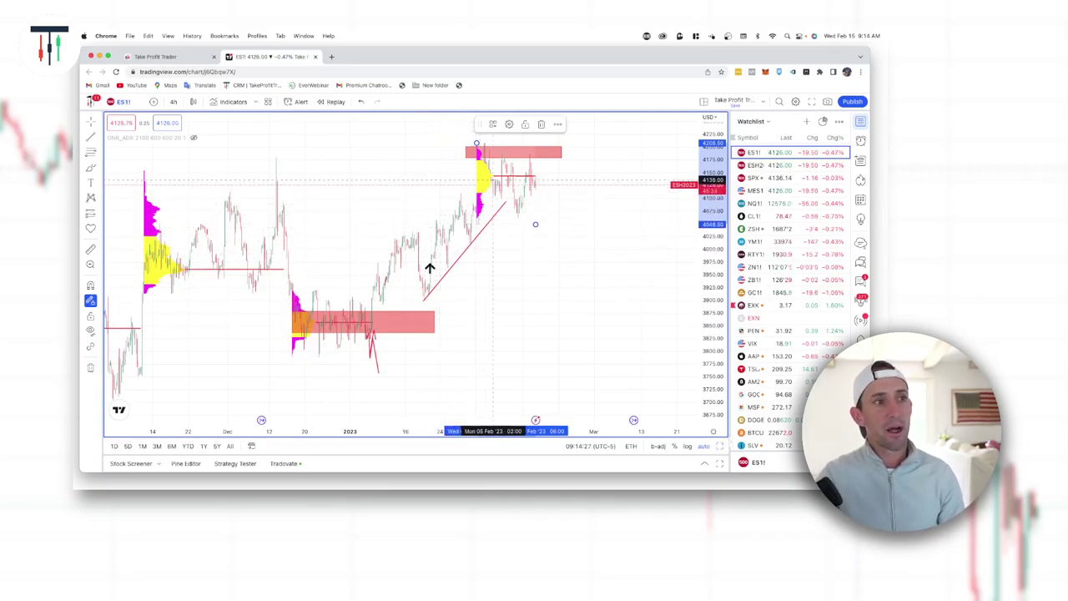
scroll(493, 180, up, 2)
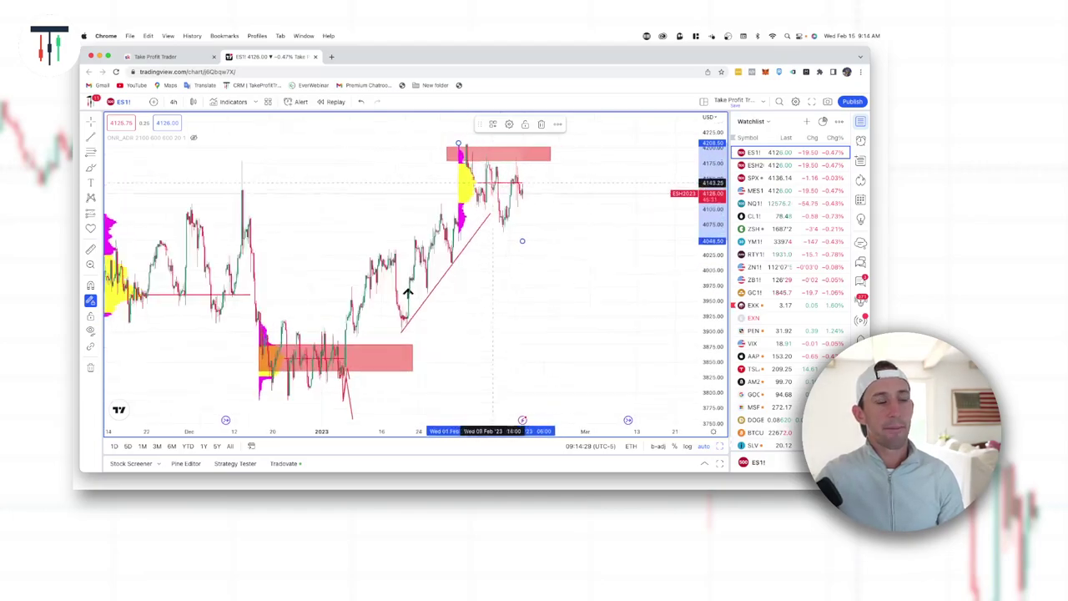
scroll(493, 180, up, 3)
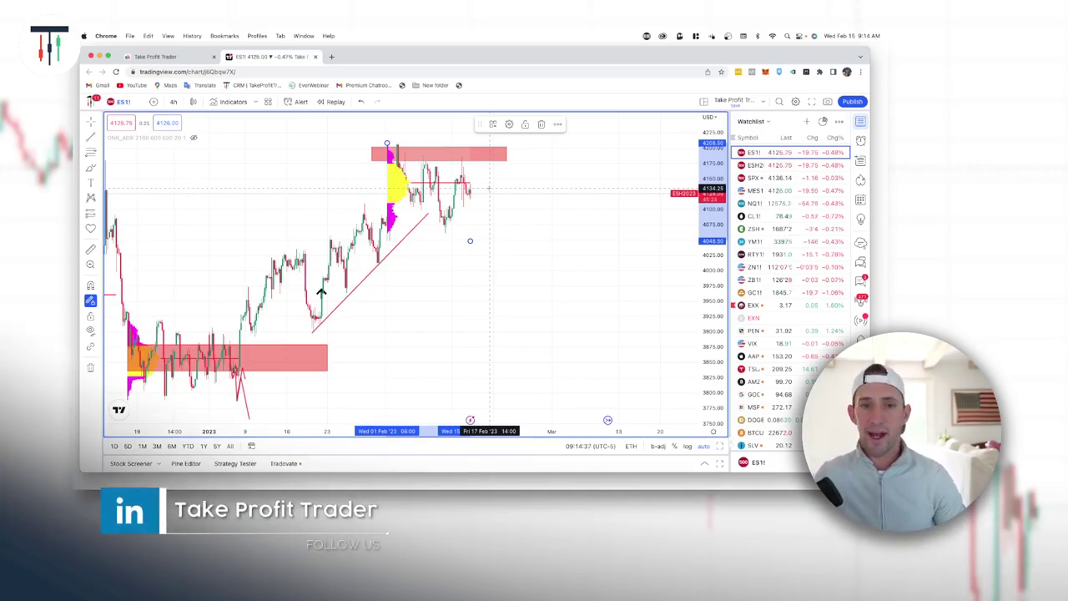
scroll(455, 191, up, 1)
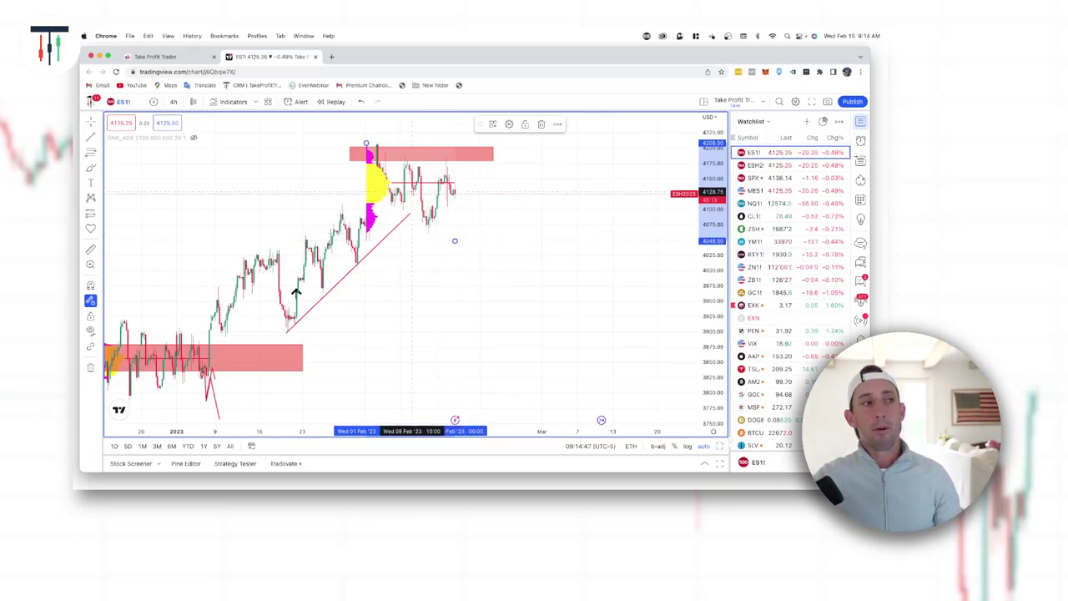
scroll(438, 232, up, 3)
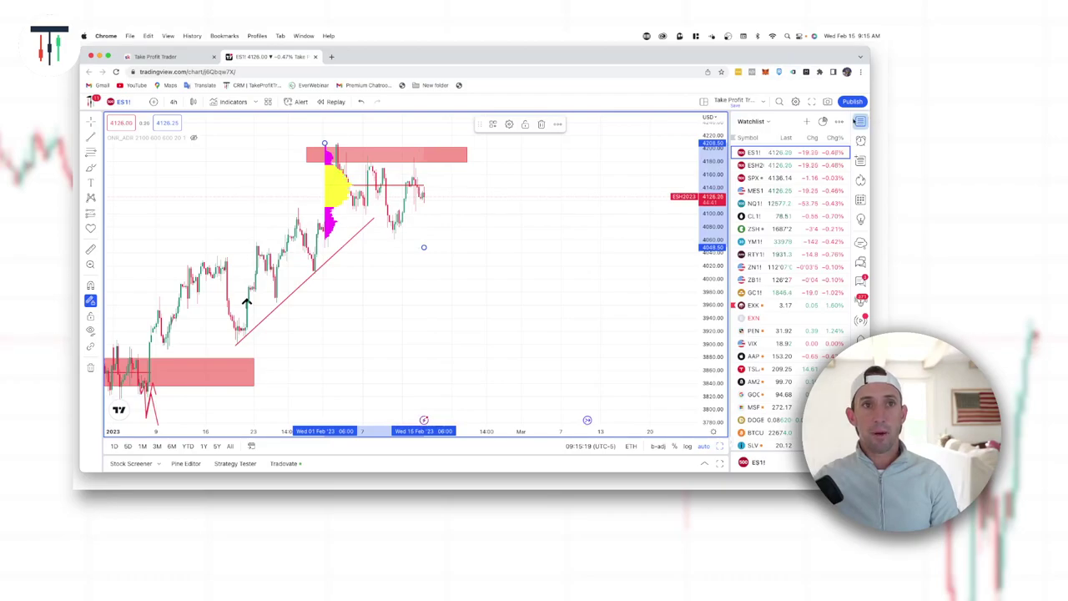
- Return to the three-chart layout and maximize the 15-minute ESH2023 pane instead
scroll(423, 247, left, 5)
scroll(543, 239, right, 5)
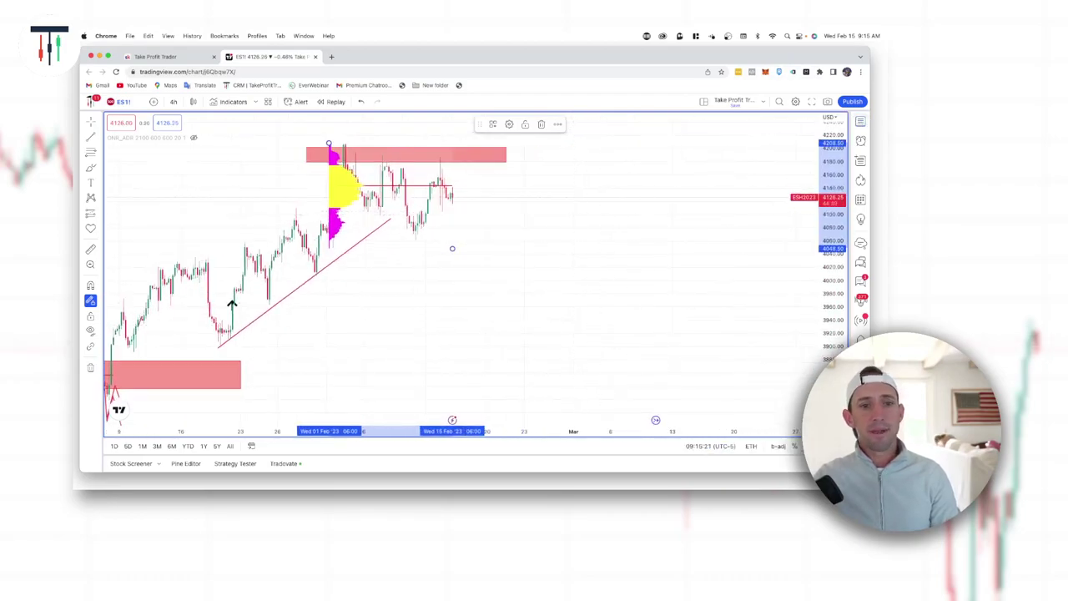
key(alt+Return)
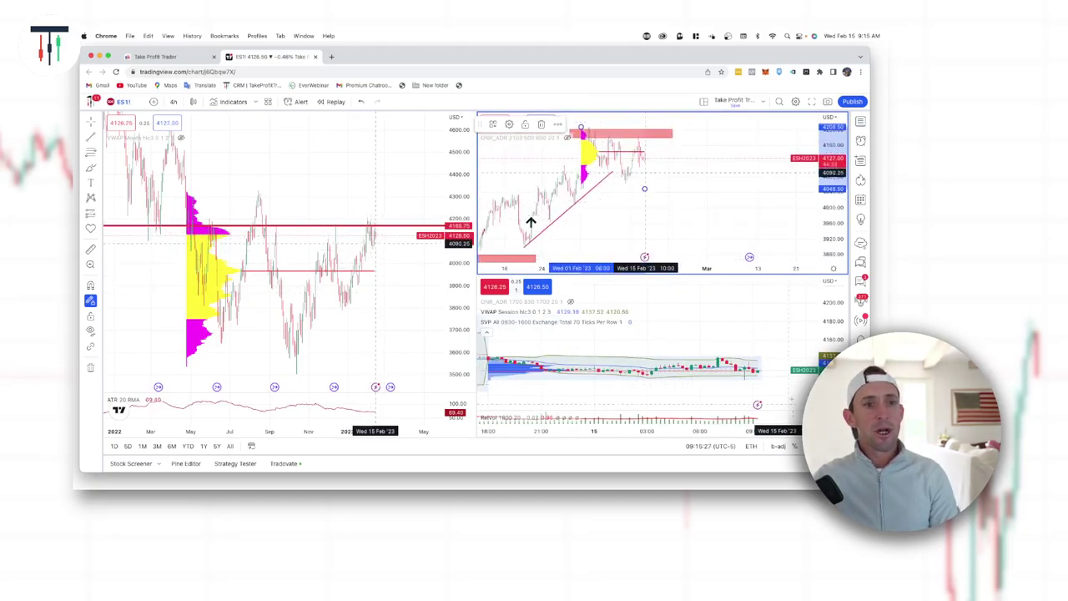
click(772, 385)
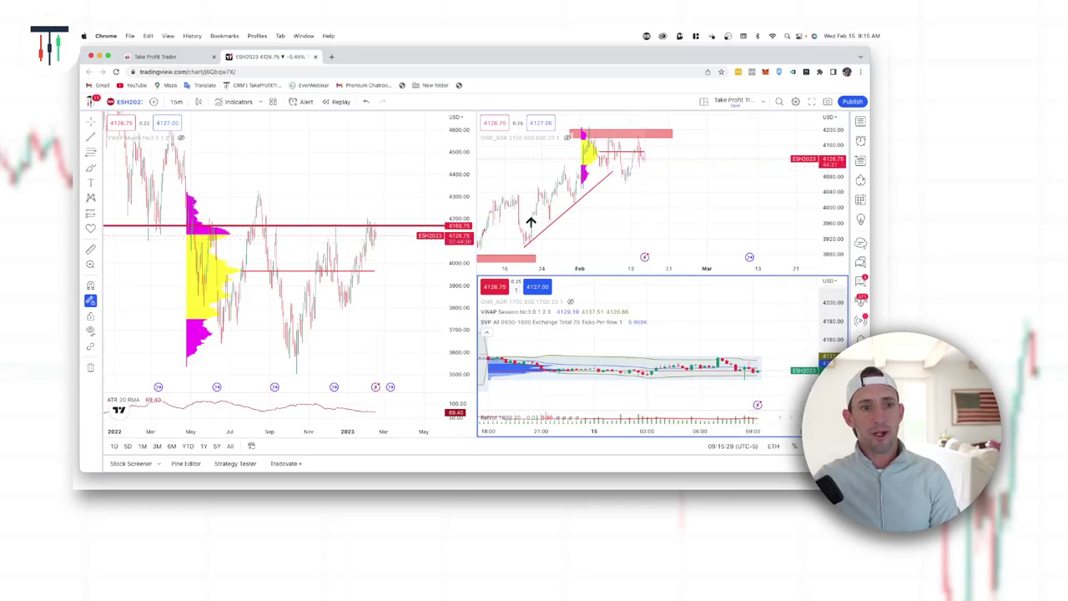
key(alt+Return)
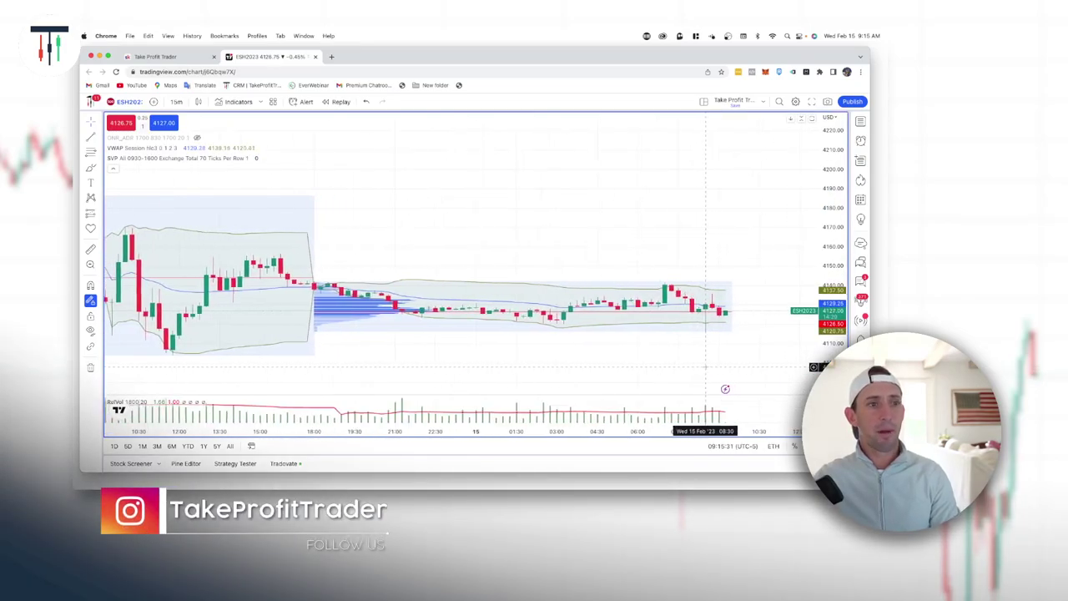
- Zoom out the 15-minute ESH2023 chart to reveal previous sessions and their volume profiles
scroll(705, 365, up, 5)
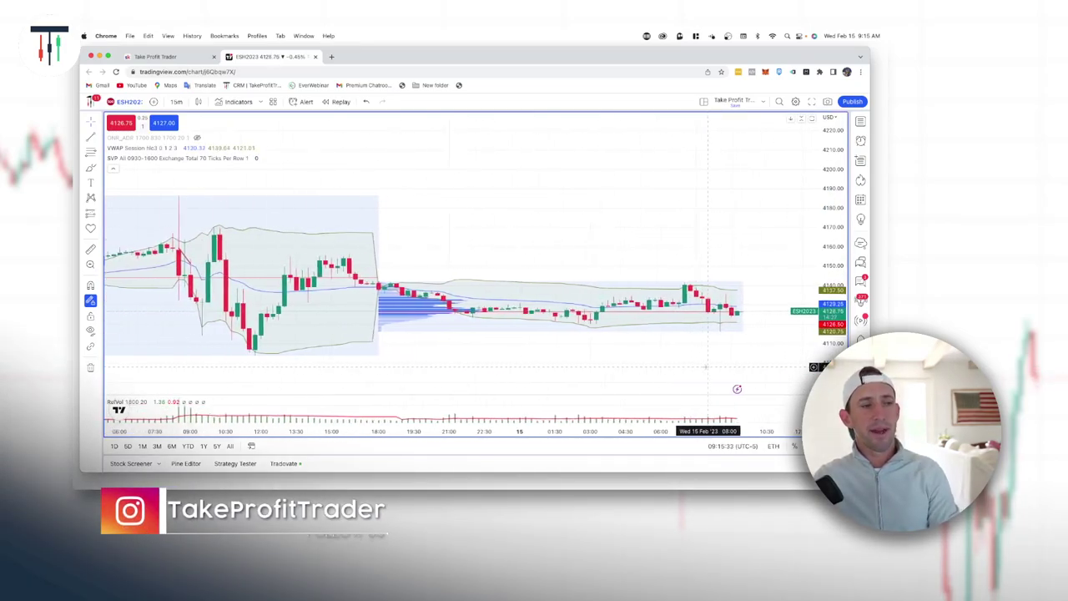
scroll(706, 365, up, 3)
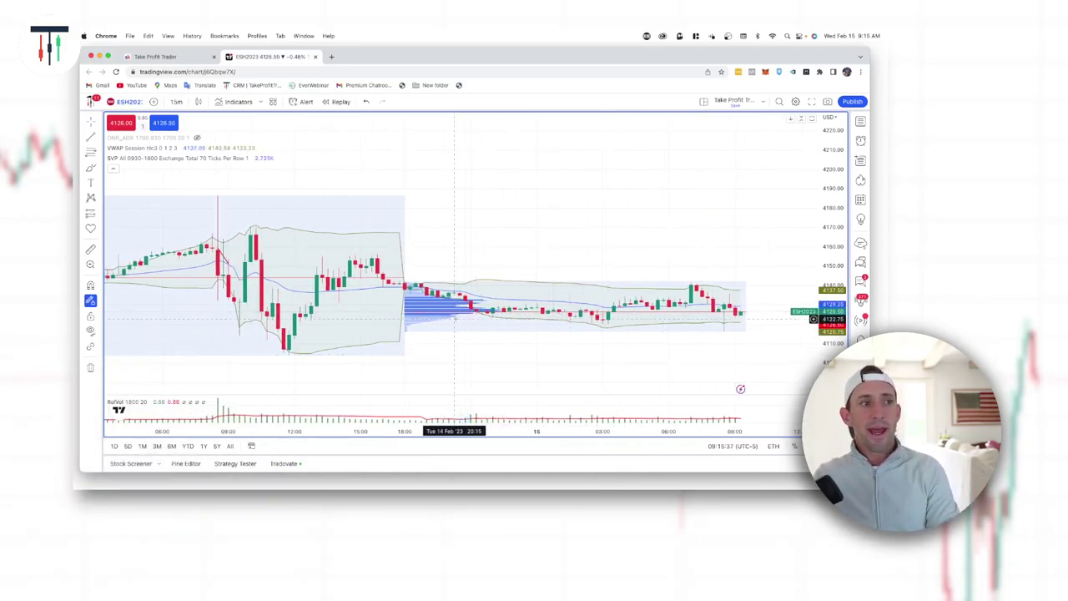
scroll(460, 320, left, 2)
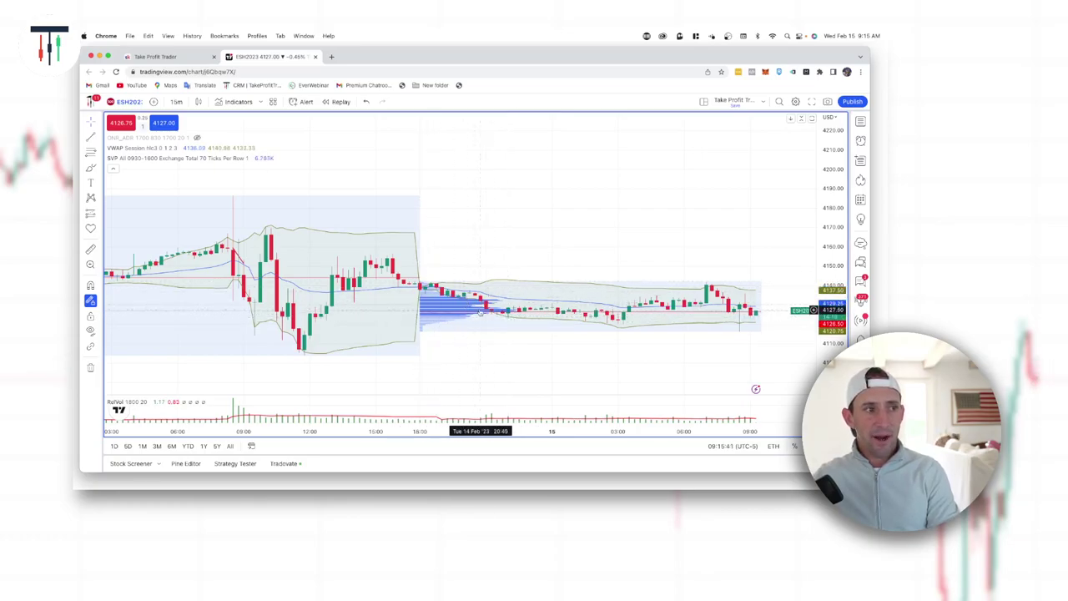
scroll(749, 320, right, 1)
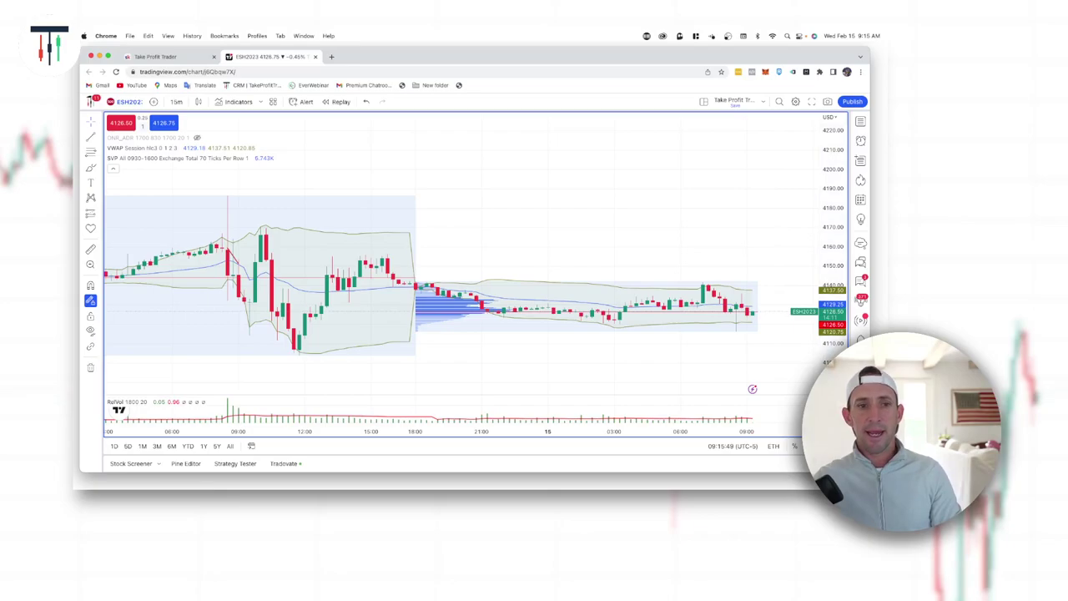
key(alt+Return)
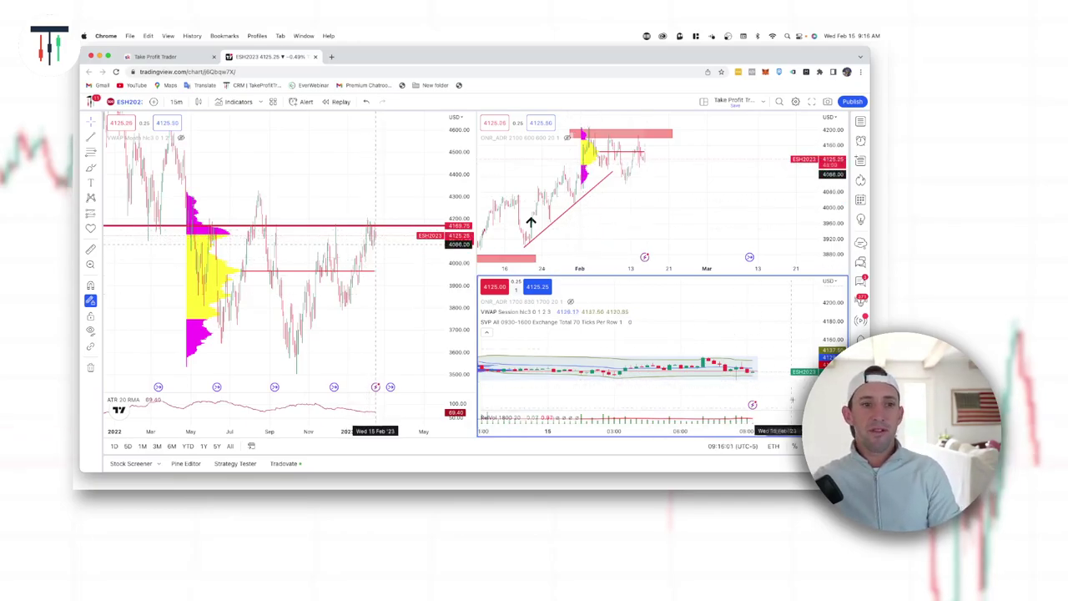
key(alt+Return)
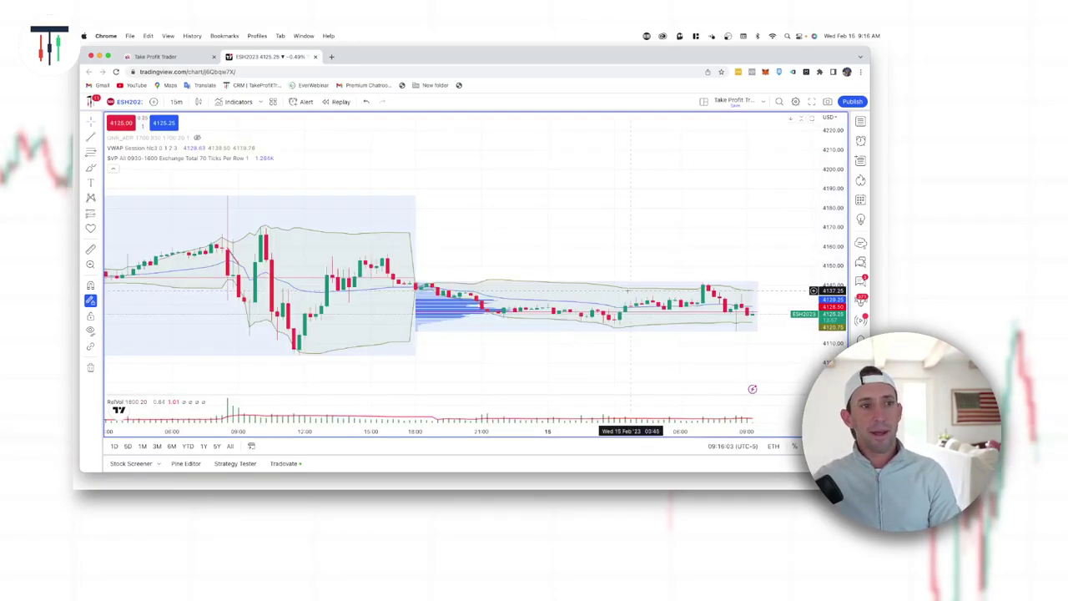
scroll(771, 310, right, 2)
scroll(771, 310, left, 4)
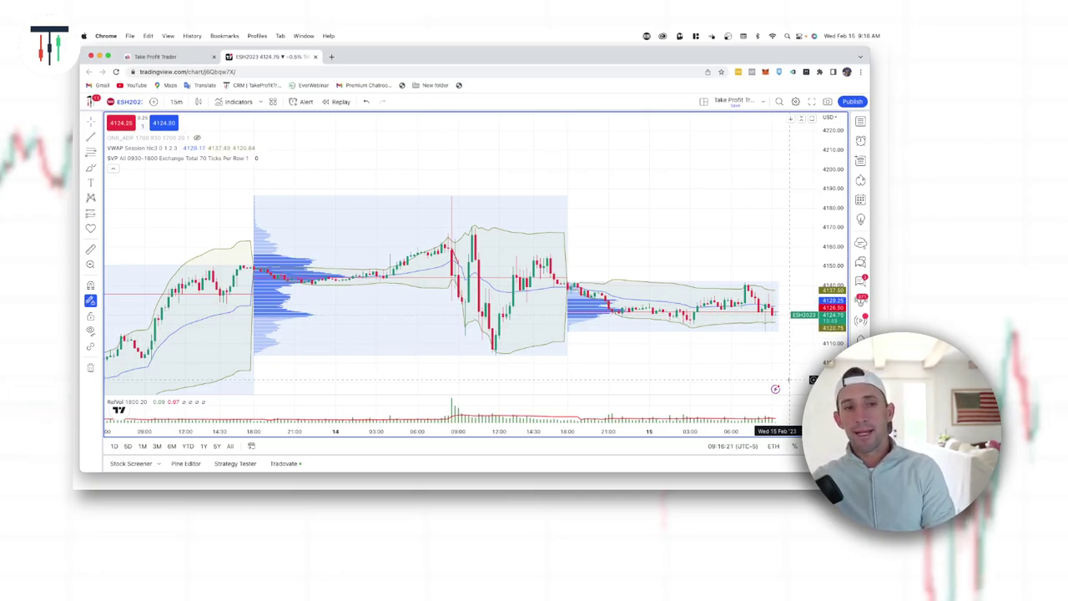
scroll(788, 380, up, 1)
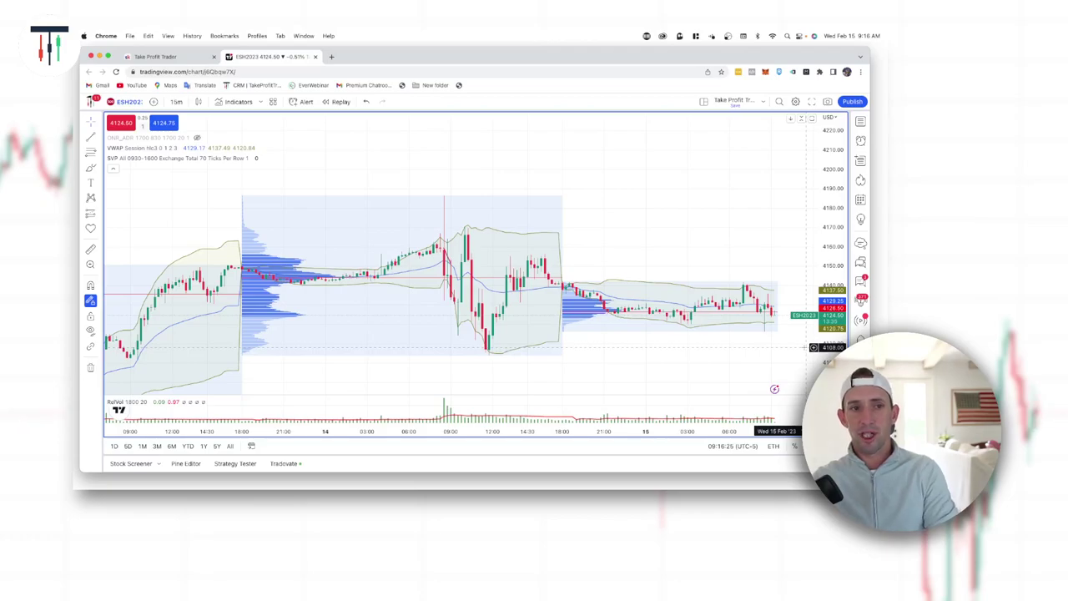
scroll(771, 329, down, 4)
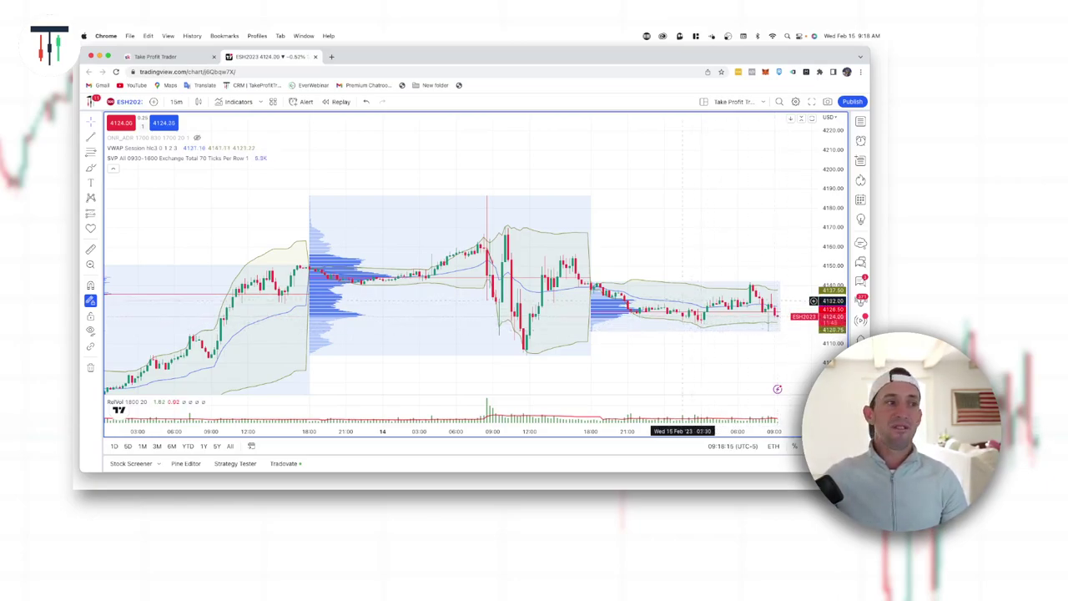
scroll(667, 304, right, 3)
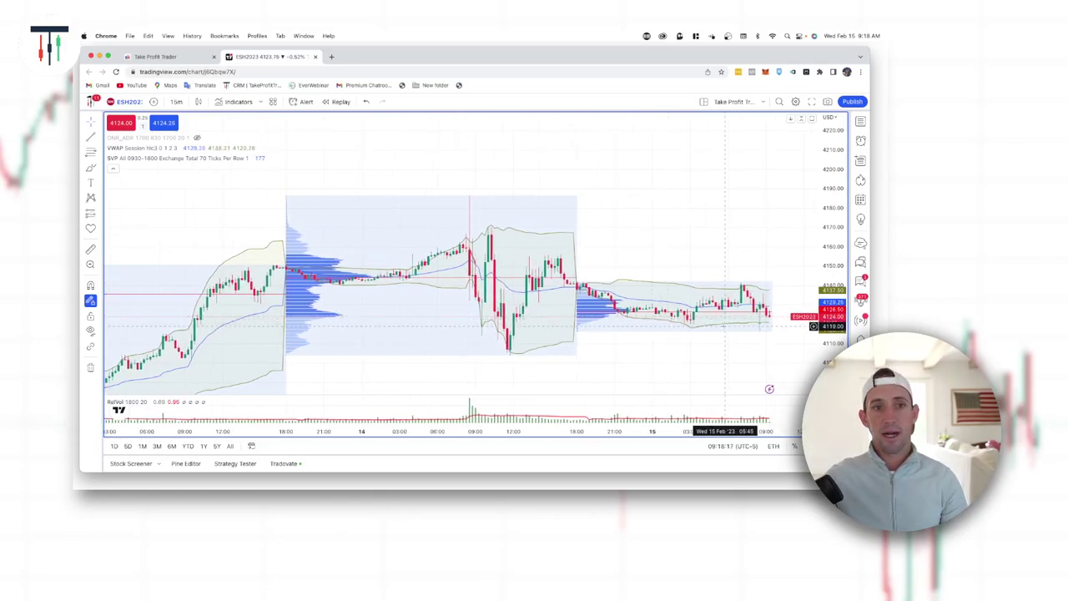